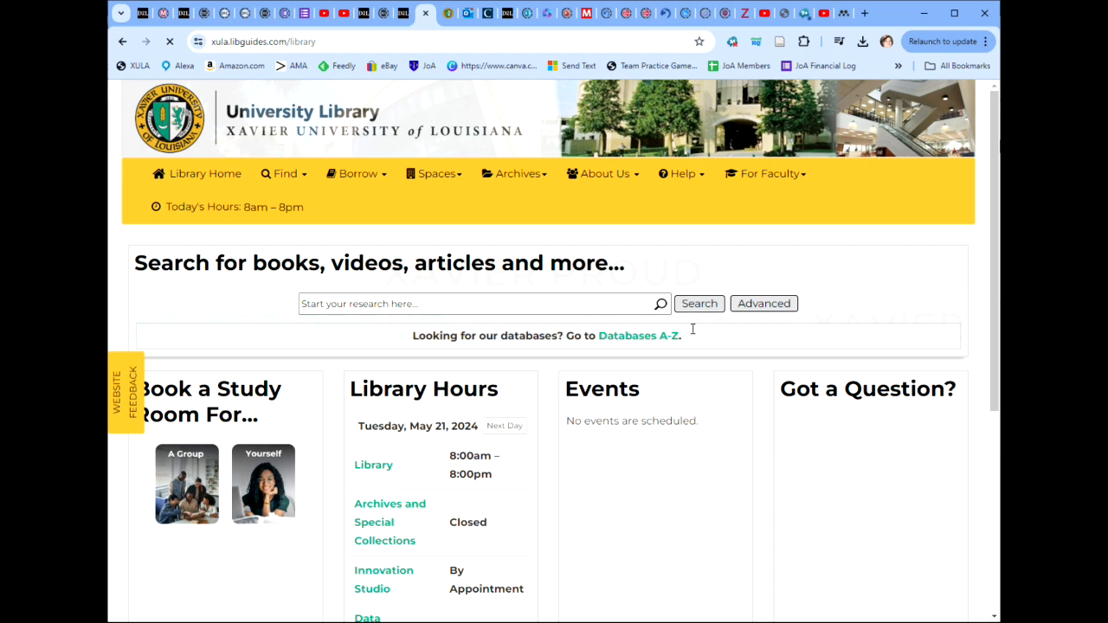
- Open Business Source Complete from the B entries of the library's A-Z databases list
{"action": "left_click", "coordinate": [644, 337]}
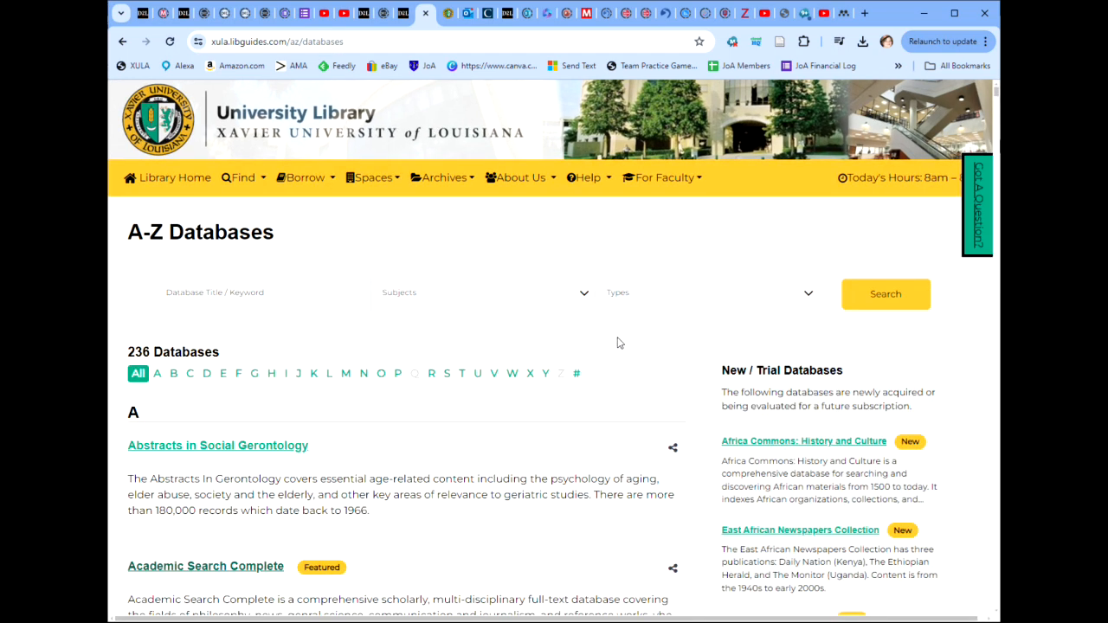
{"action": "left_click", "coordinate": [173, 373]}
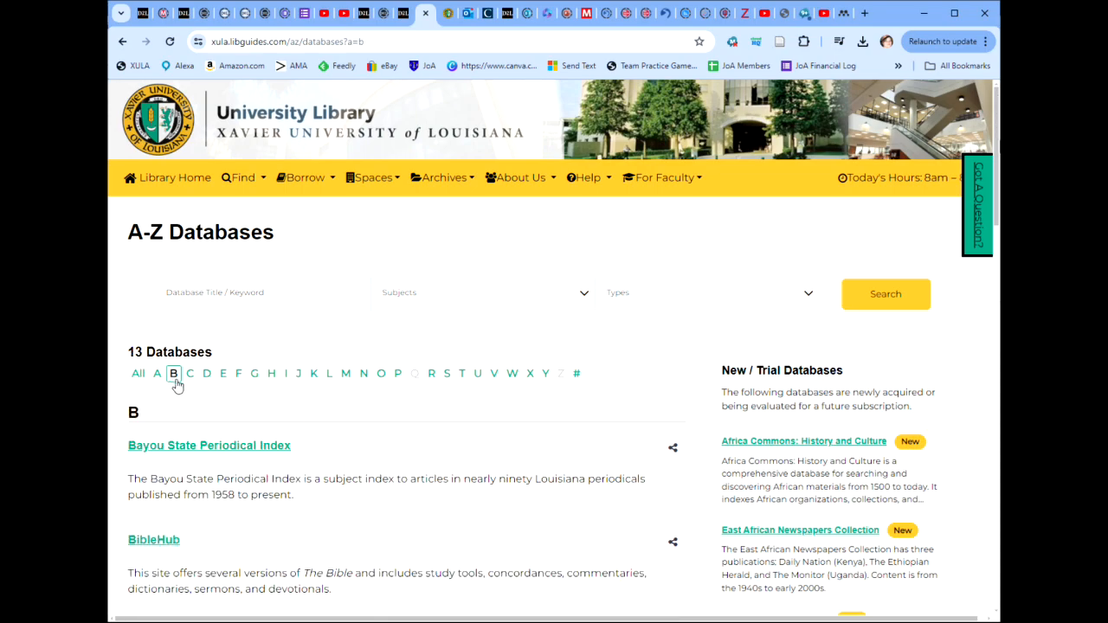
{"action": "scroll", "coordinate": [297, 409], "scroll_direction": "down", "scroll_amount": 5}
{"action": "scroll", "coordinate": [297, 409], "scroll_direction": "down", "scroll_amount": 12}
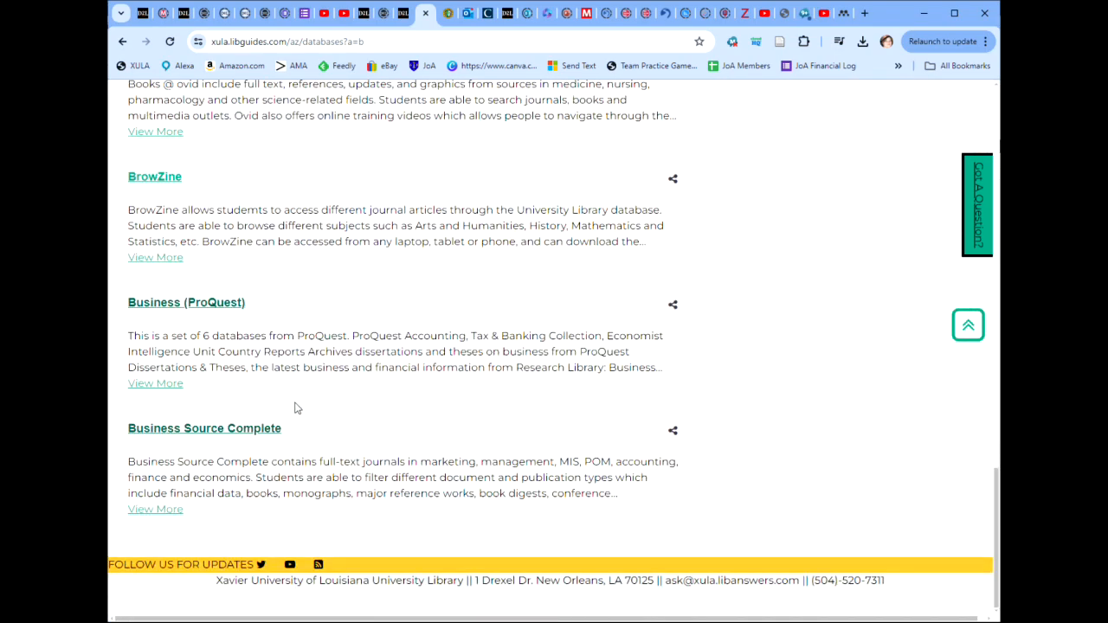
{"action": "left_click", "coordinate": [189, 434]}
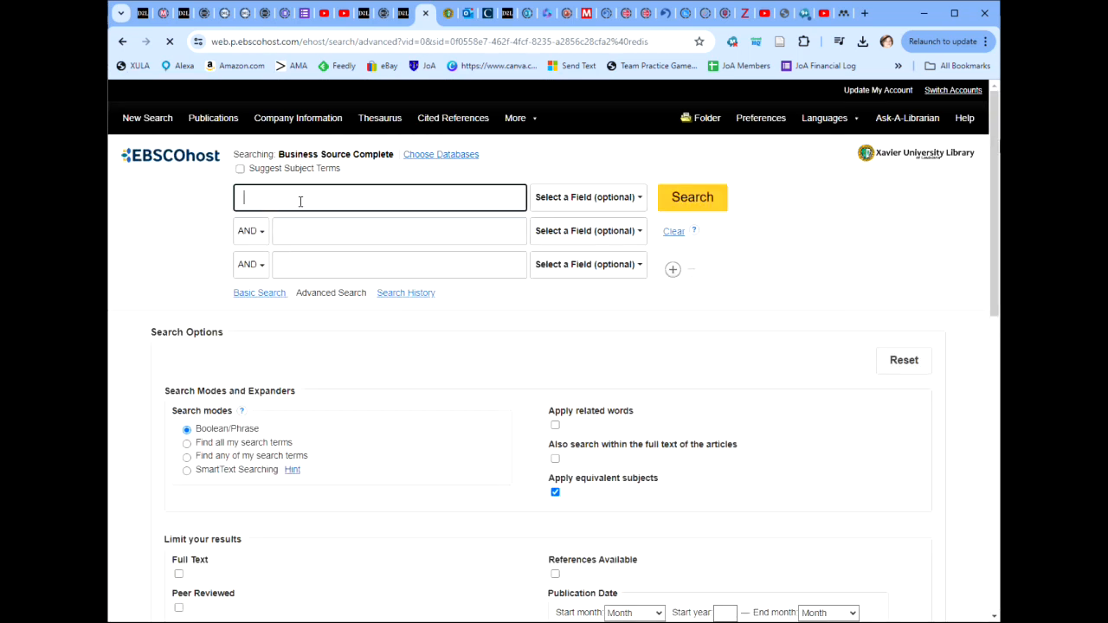
- Search Business Source Complete for the suggested phrase "bring your own device"
{"action": "left_click", "coordinate": [300, 201]}
{"action": "type", "text": "B"}
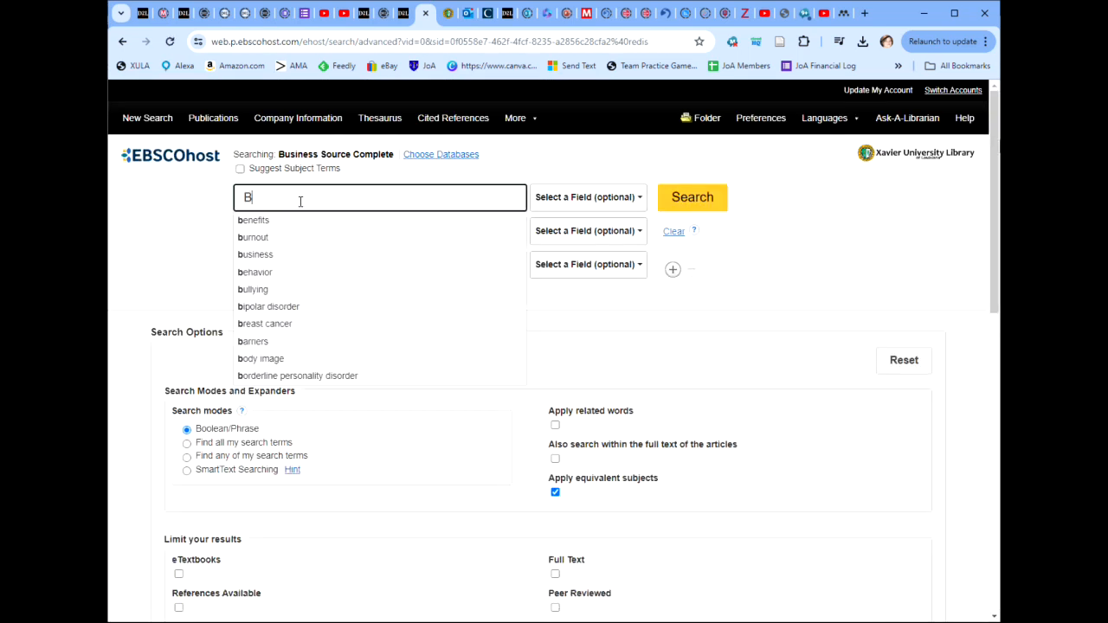
{"action": "type", "text": "ring"}
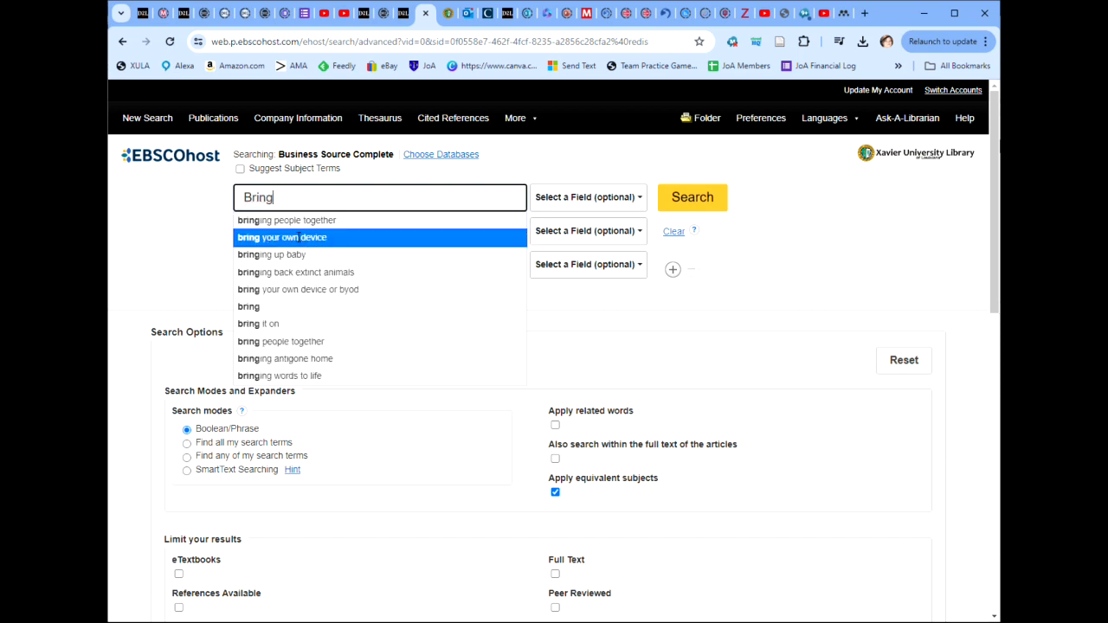
{"action": "left_click", "coordinate": [297, 240]}
{"action": "left_click", "coordinate": [698, 200]}
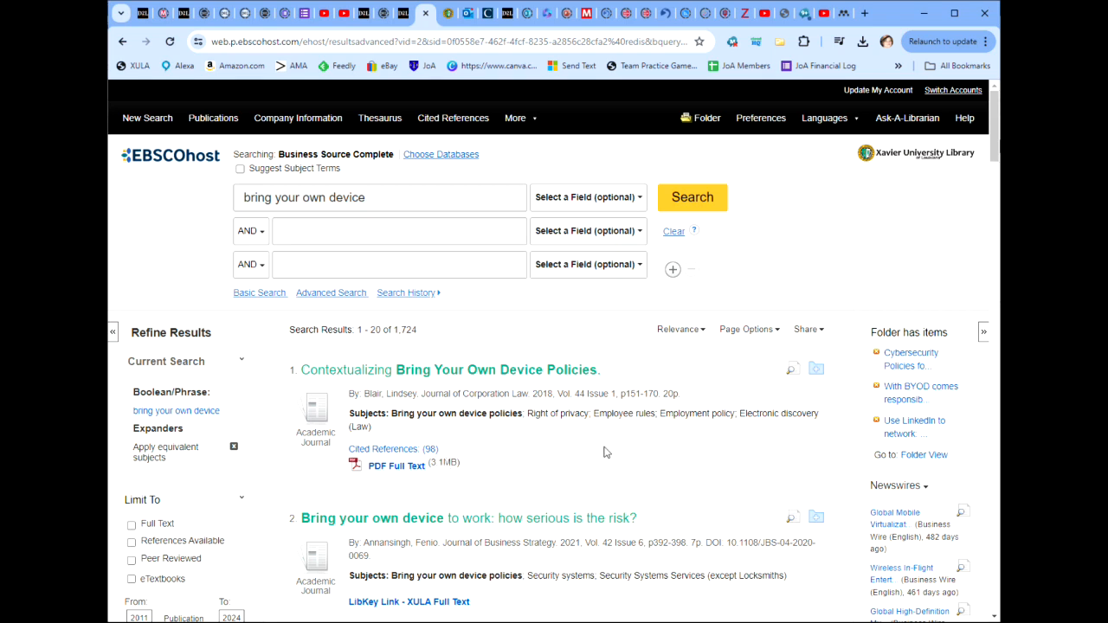
- Save "Bring your own device to work: how serious is the risk?" and "Contextualizing Bring Your Own Device Policies" to My Folder
{"action": "scroll", "coordinate": [604, 452], "scroll_direction": "down", "scroll_amount": 2}
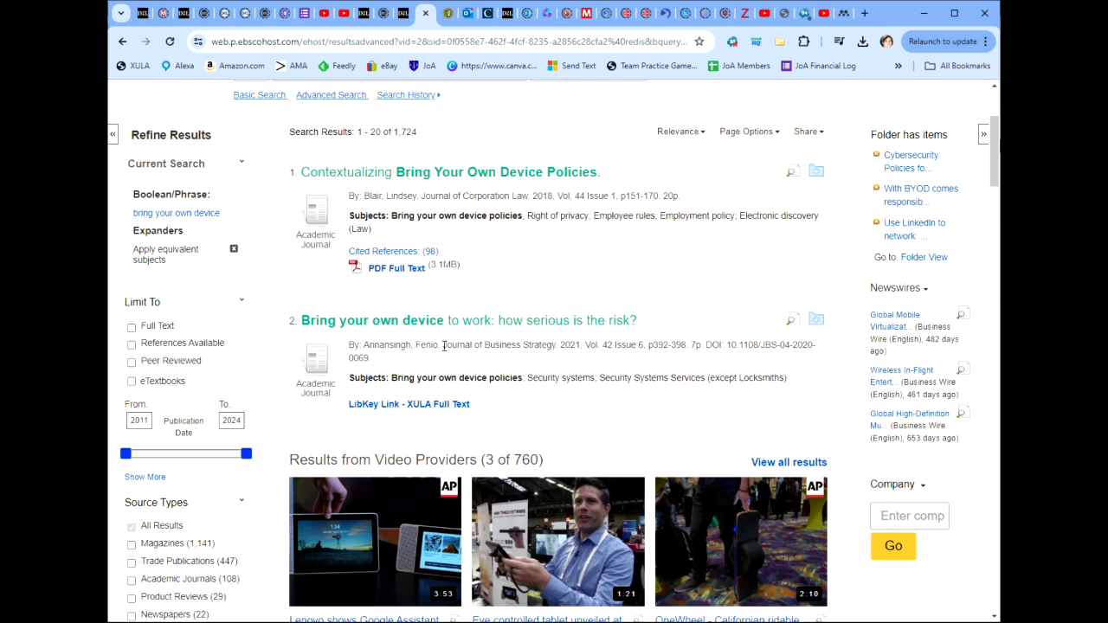
{"action": "left_click_drag", "start_coordinate": [443, 346], "coordinate": [557, 345]}
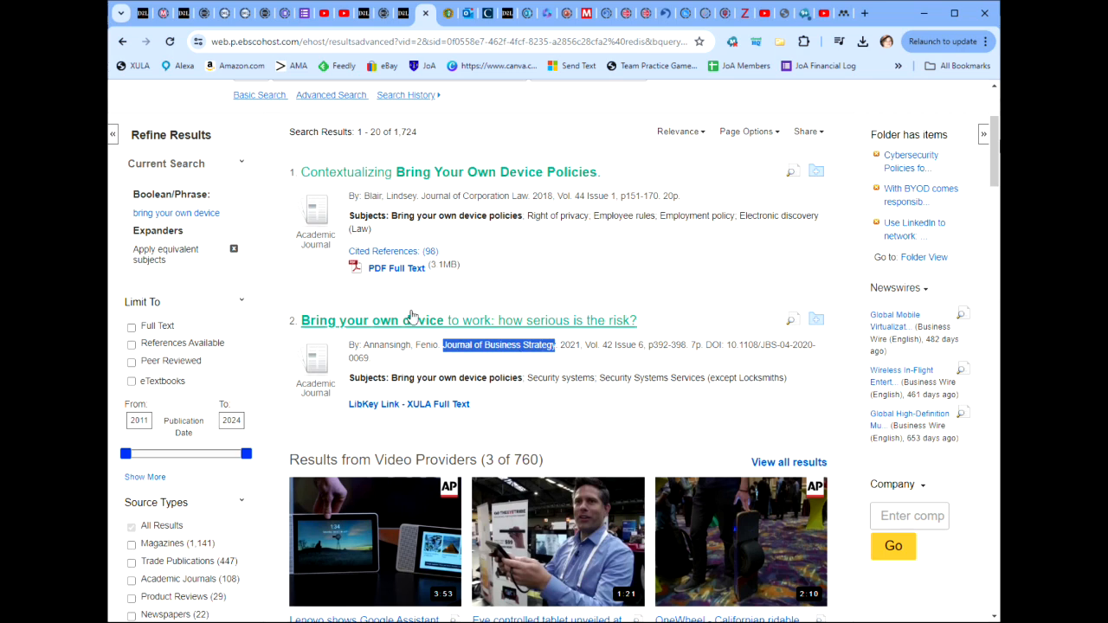
{"action": "left_click", "coordinate": [566, 241]}
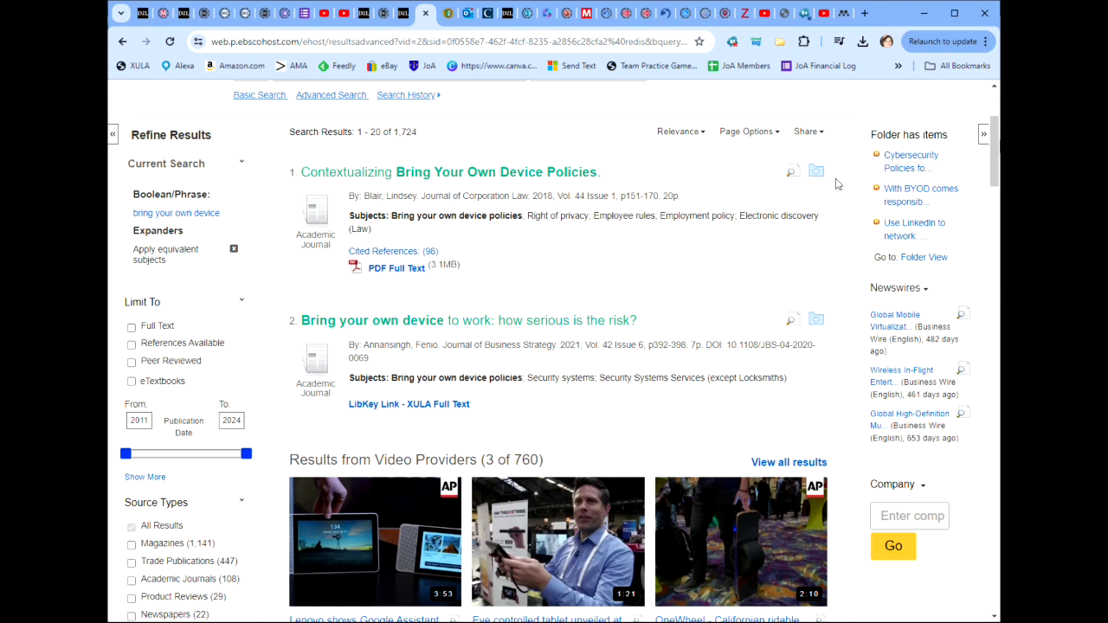
{"action": "mouse_move", "coordinate": [816, 322]}
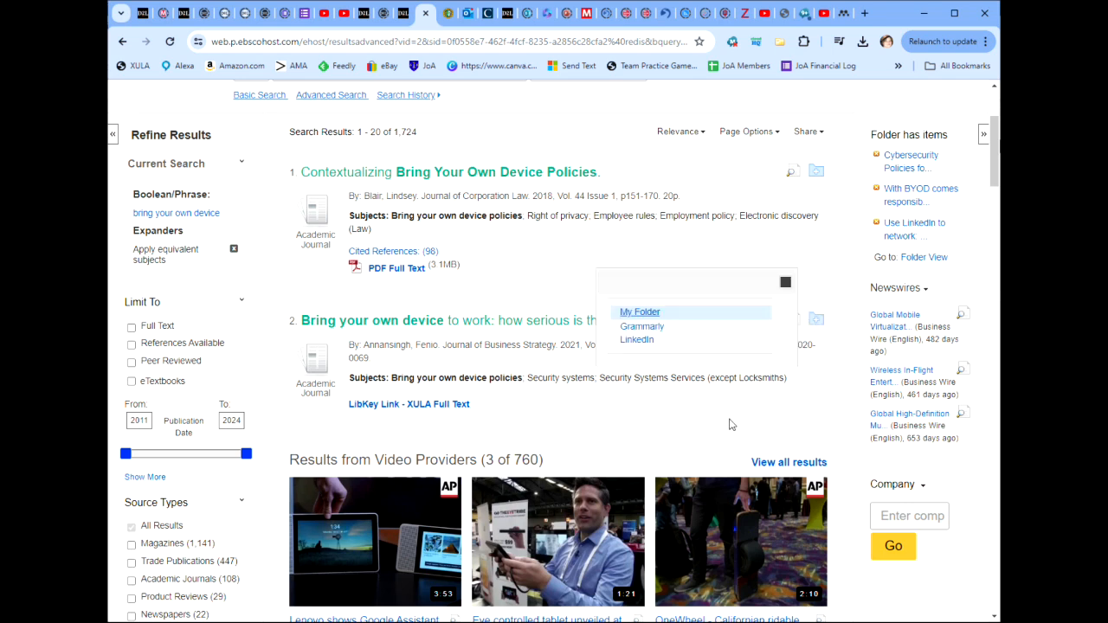
{"action": "left_click", "coordinate": [645, 314]}
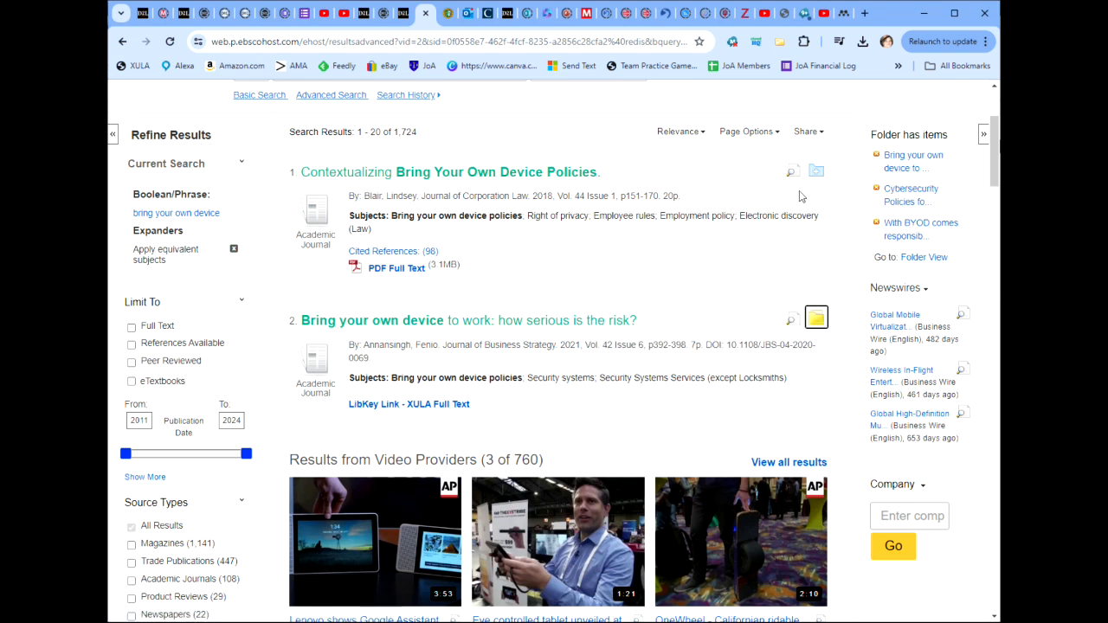
{"action": "mouse_move", "coordinate": [814, 177]}
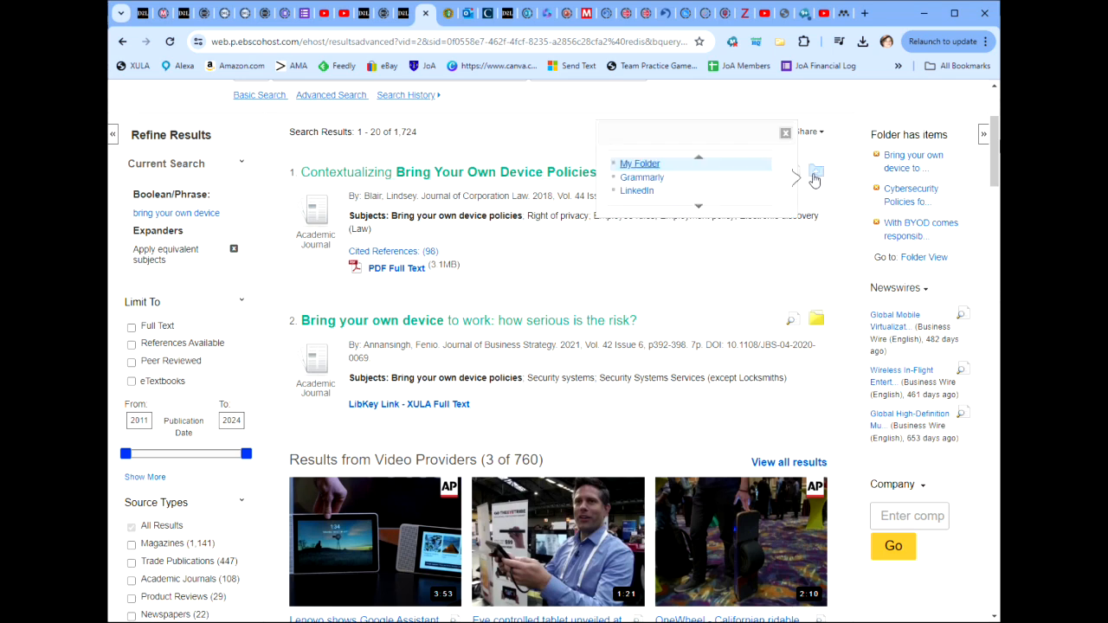
{"action": "left_click", "coordinate": [653, 164]}
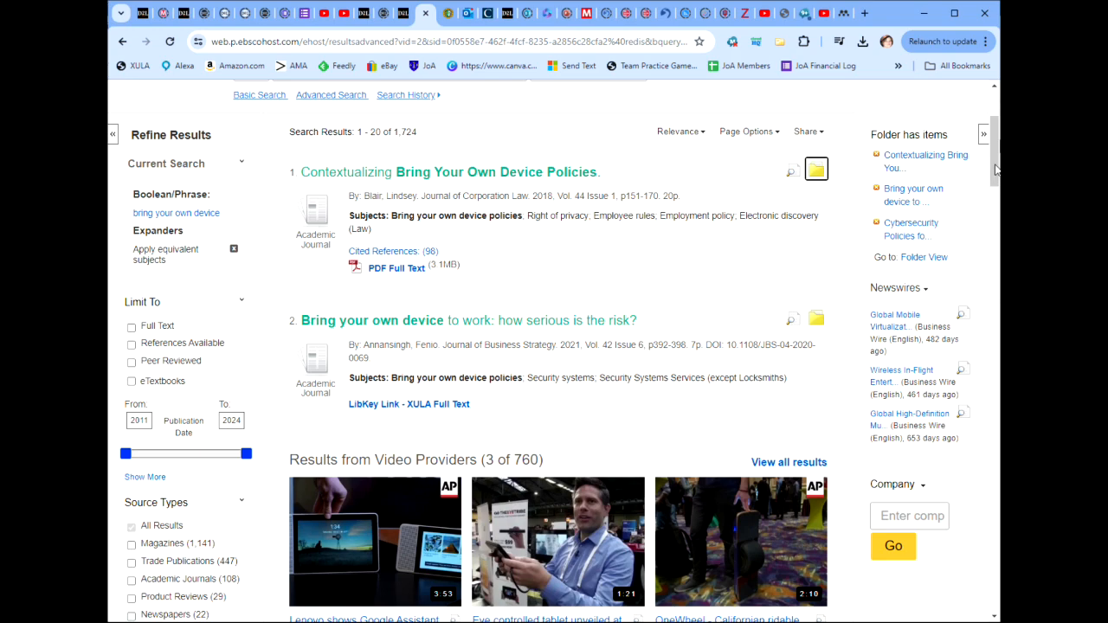
- Limit the search results to full text and move the start of the publication date range to 2021
{"action": "left_click_drag", "start_coordinate": [995, 170], "coordinate": [995, 185]}
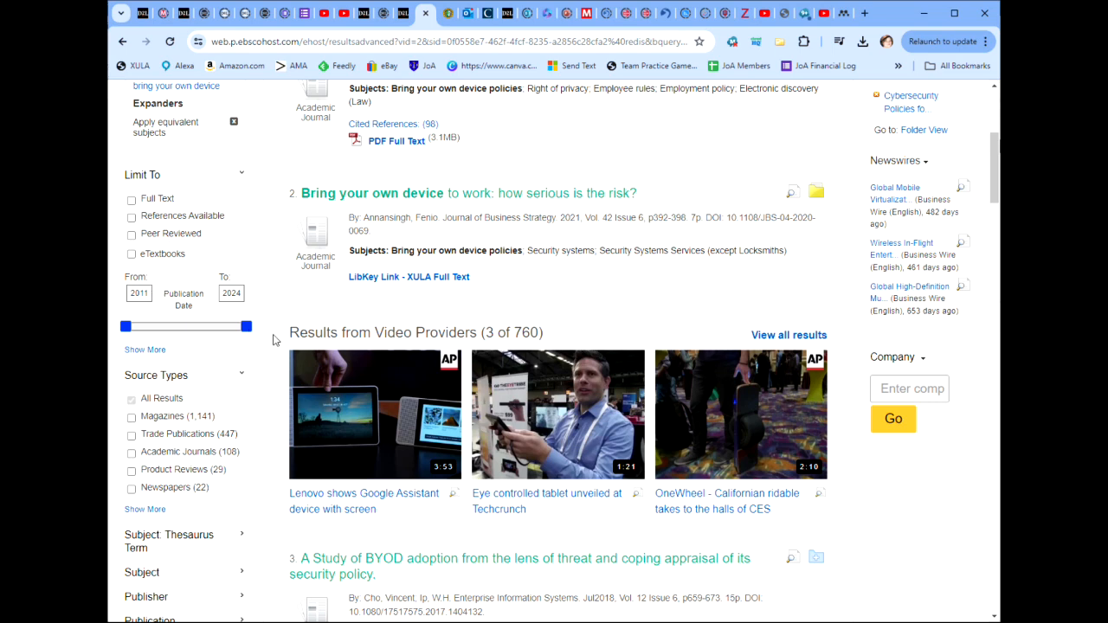
{"action": "left_click", "coordinate": [130, 200]}
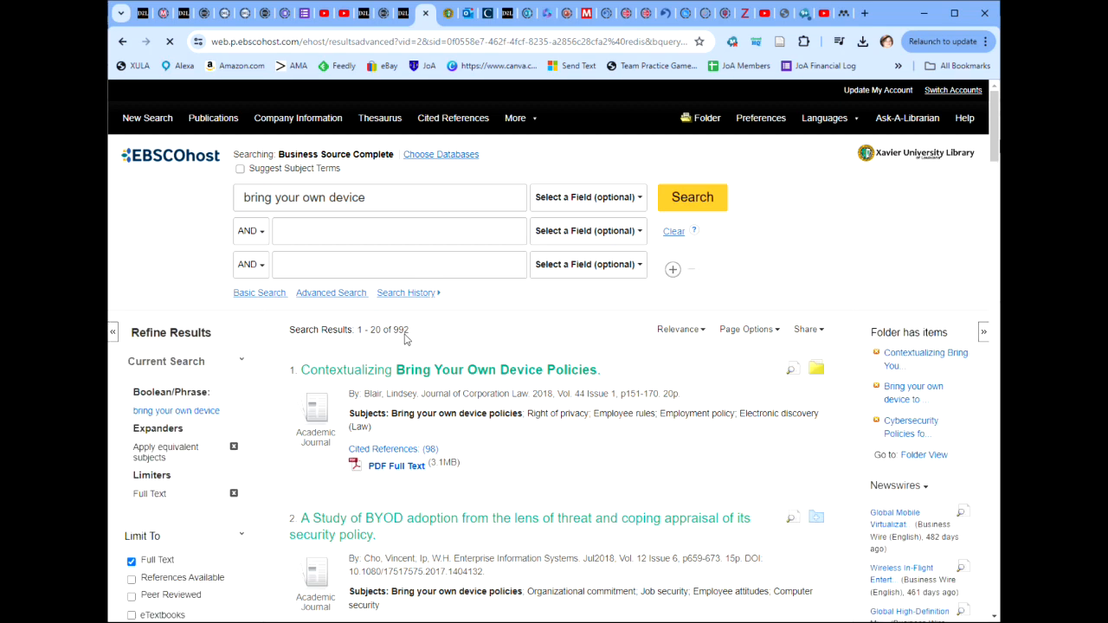
{"action": "left_click_drag", "start_coordinate": [994, 135], "coordinate": [994, 185]}
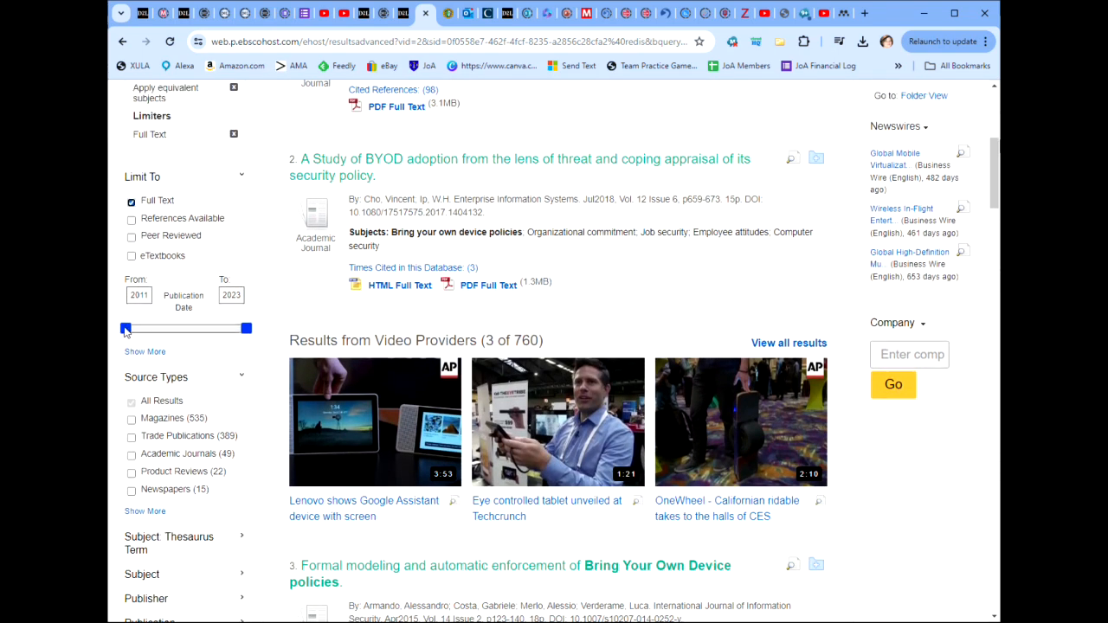
{"action": "left_click_drag", "start_coordinate": [125, 330], "coordinate": [229, 337]}
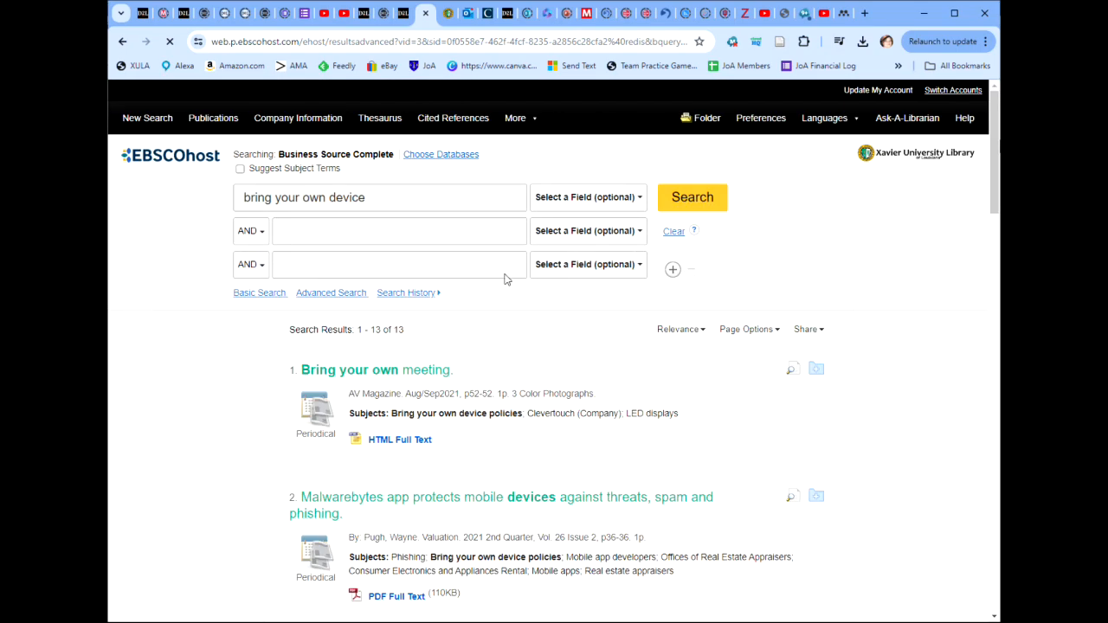
- Set the starting publication year of the results to 2020
{"action": "scroll", "coordinate": [482, 385], "scroll_direction": "down", "scroll_amount": 2}
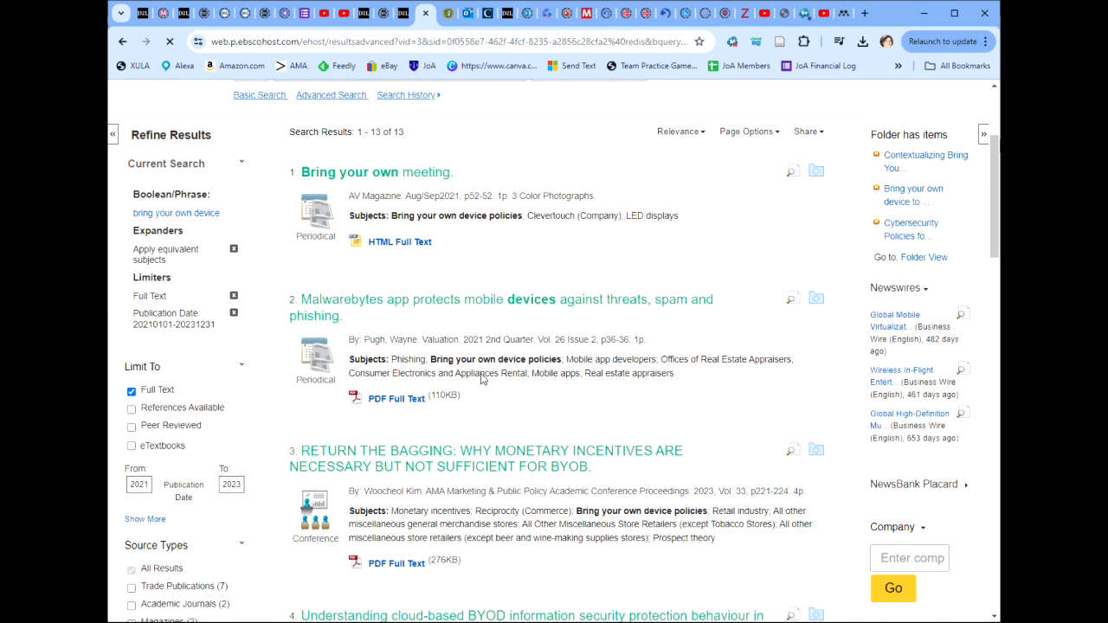
{"action": "double_click", "coordinate": [147, 484]}
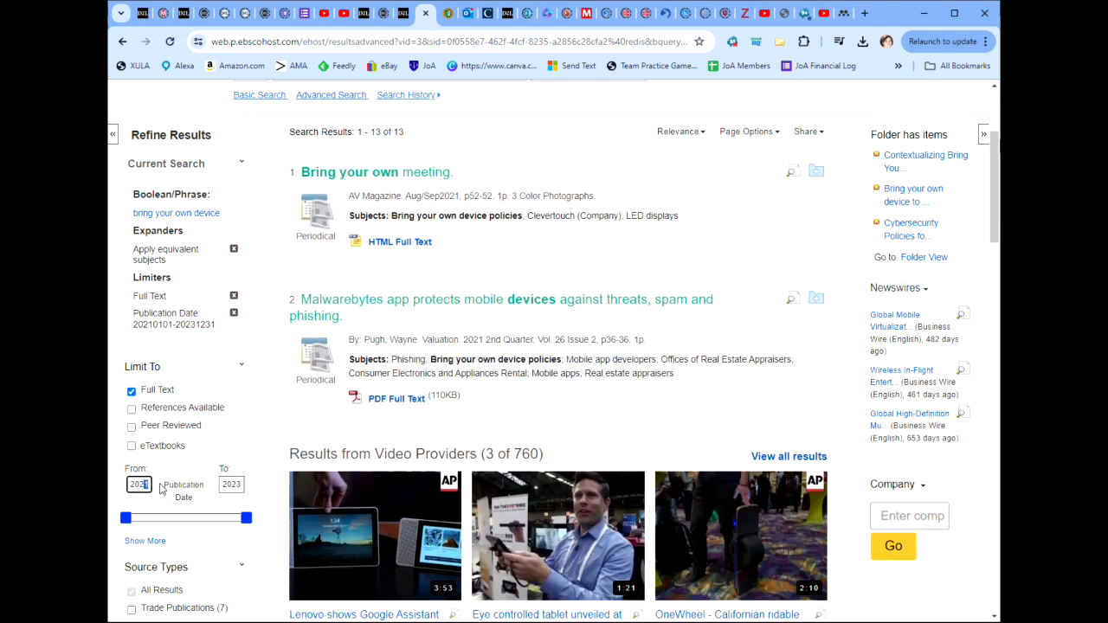
{"action": "left_click", "coordinate": [228, 431]}
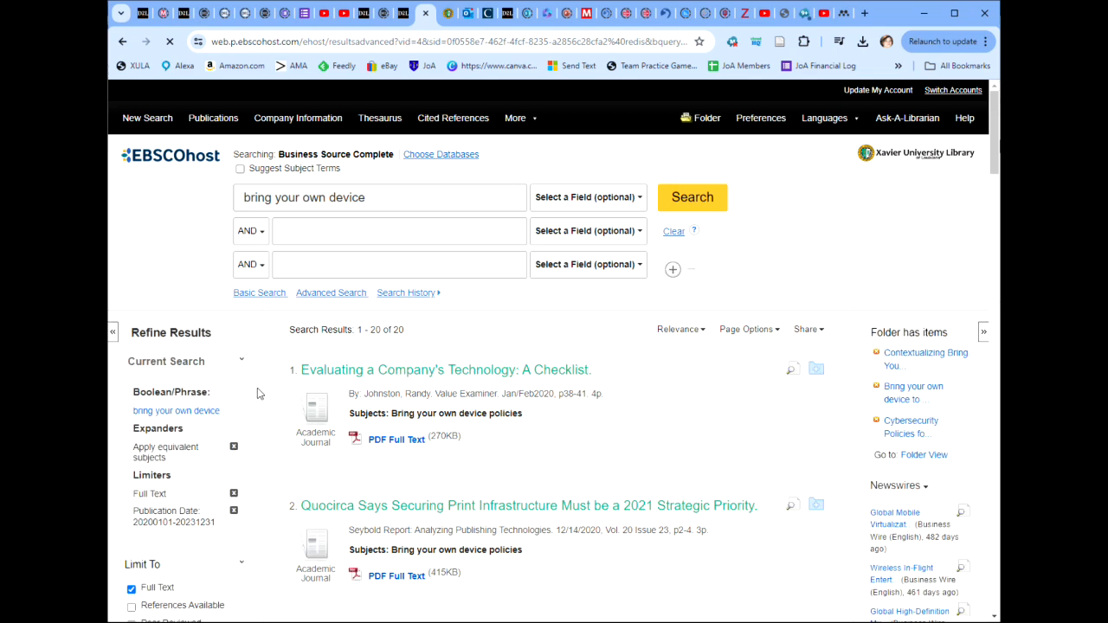
- Restrict the results' source types to Trade Publications
{"action": "scroll", "coordinate": [277, 329], "scroll_direction": "down", "scroll_amount": 2}
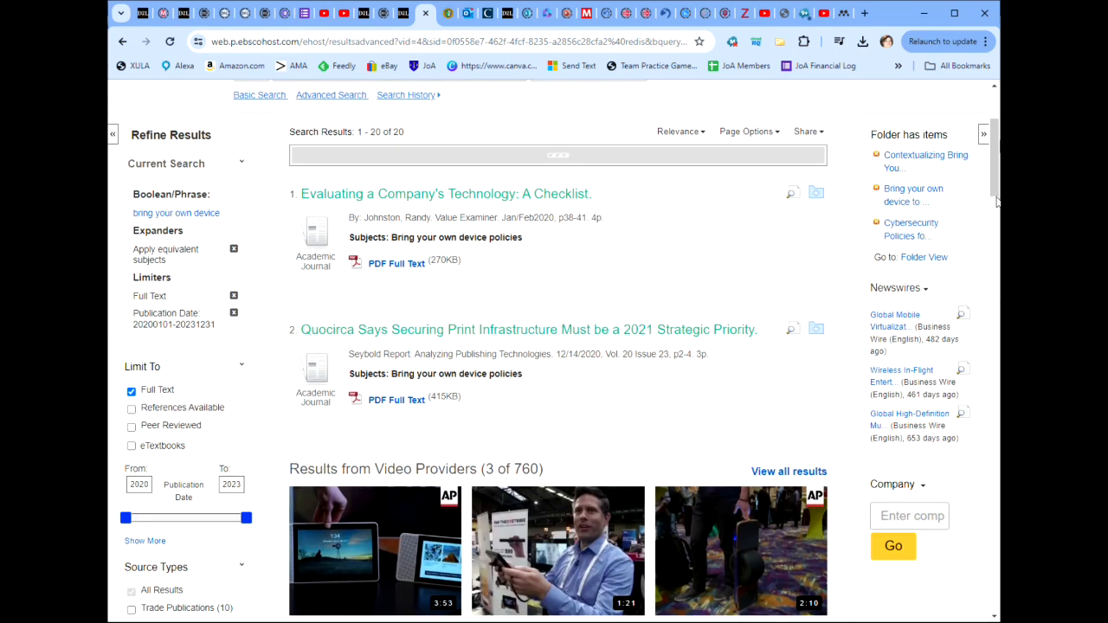
{"action": "left_click_drag", "start_coordinate": [994, 145], "coordinate": [993, 179]}
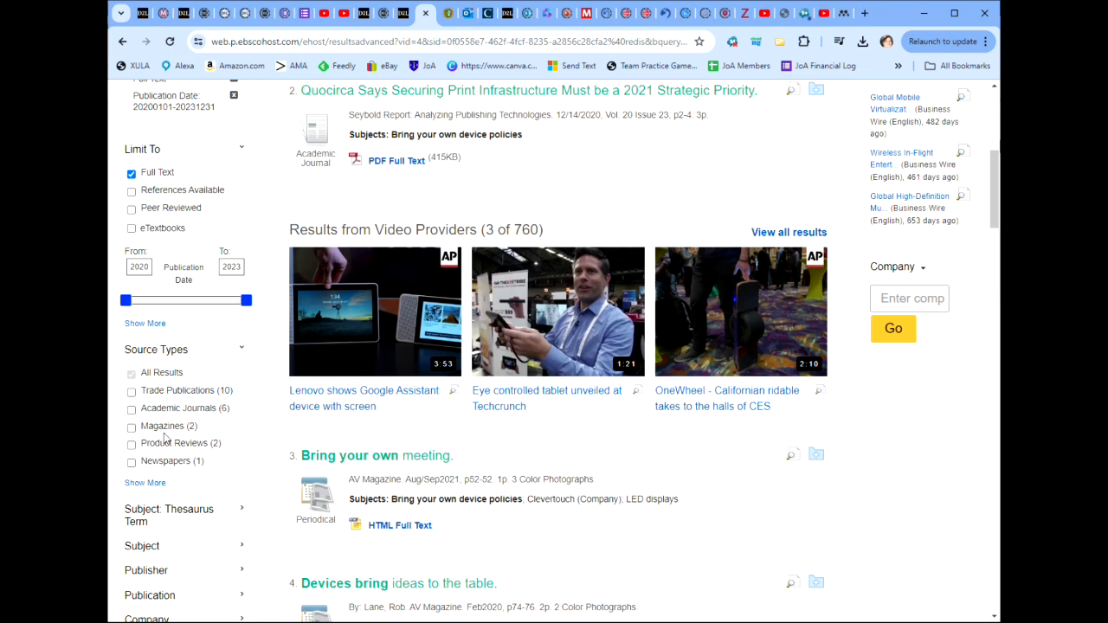
{"action": "left_click", "coordinate": [132, 392]}
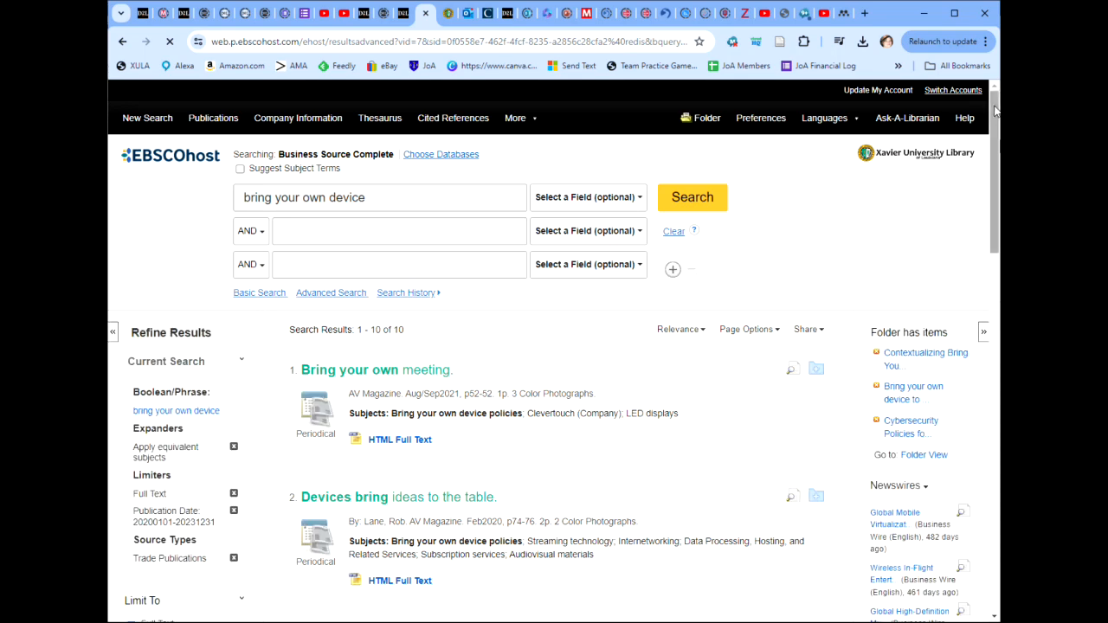
- Look through the trade publication results and save "Devices bring ideas to the table" to My Folder
{"action": "scroll", "coordinate": [993, 110], "scroll_direction": "down", "scroll_amount": 5}
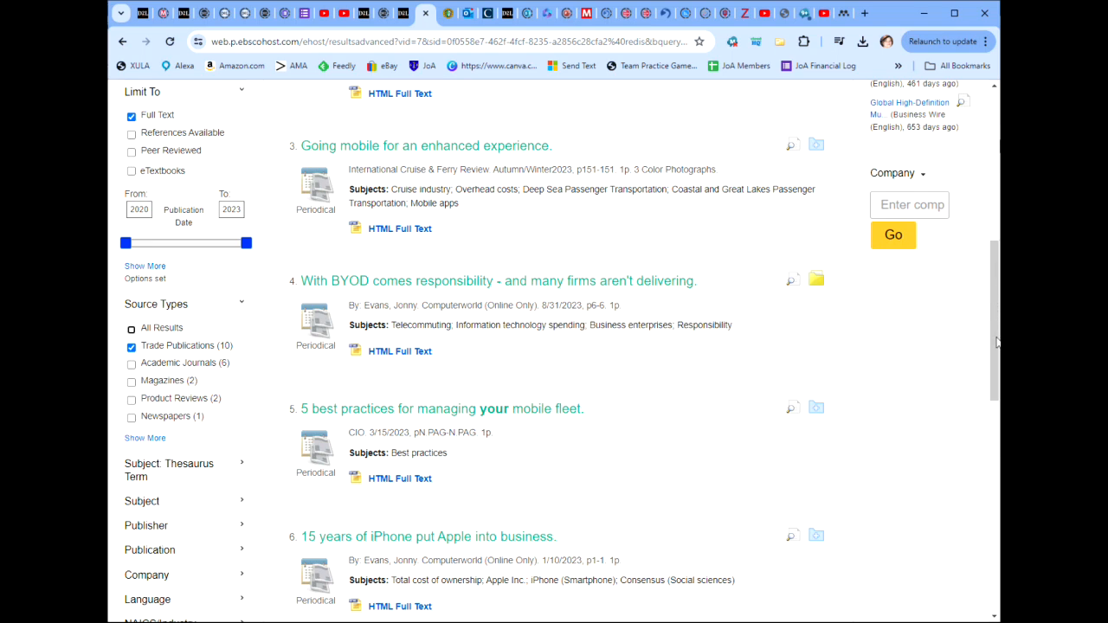
{"action": "left_click_drag", "start_coordinate": [996, 346], "coordinate": [992, 316]}
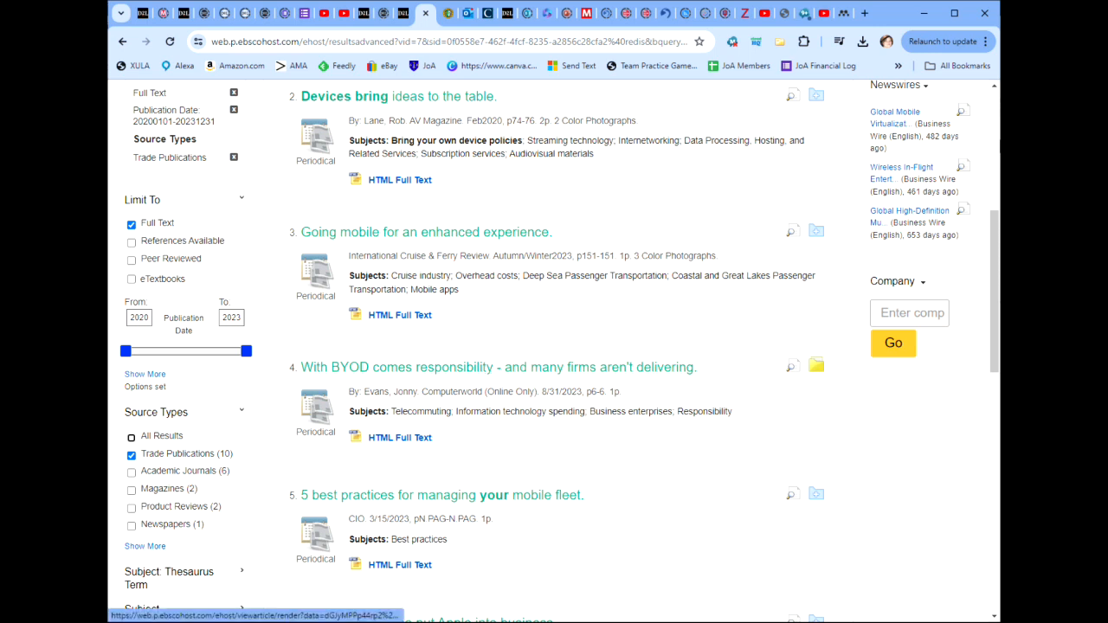
{"action": "scroll", "coordinate": [693, 486], "scroll_direction": "down", "scroll_amount": 1}
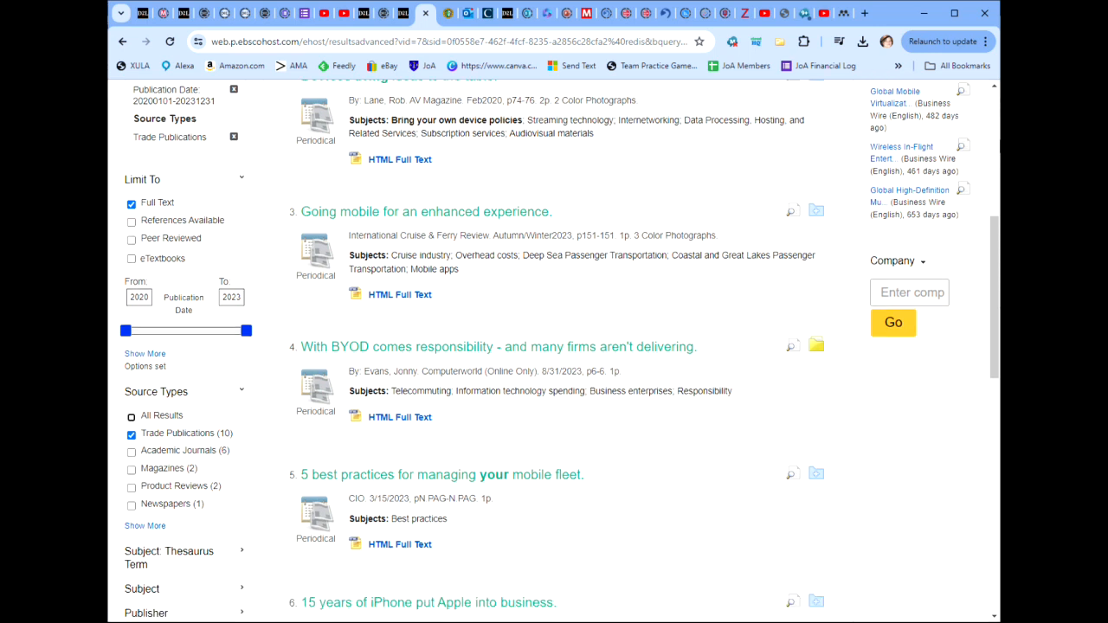
{"action": "left_click_drag", "start_coordinate": [995, 363], "coordinate": [968, 323]}
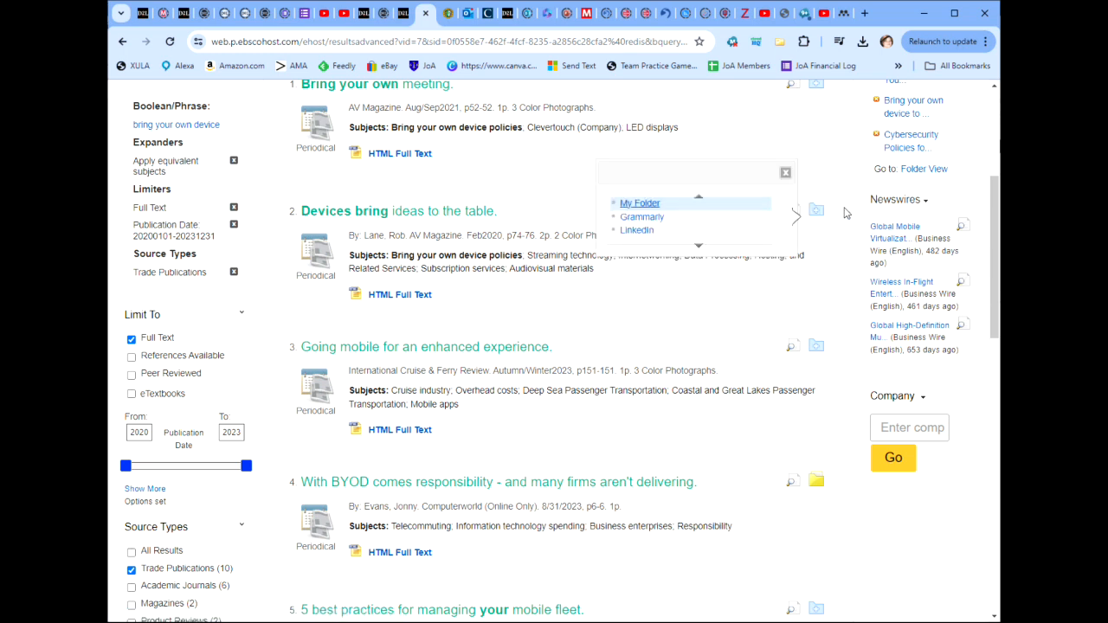
{"action": "left_click", "coordinate": [638, 205]}
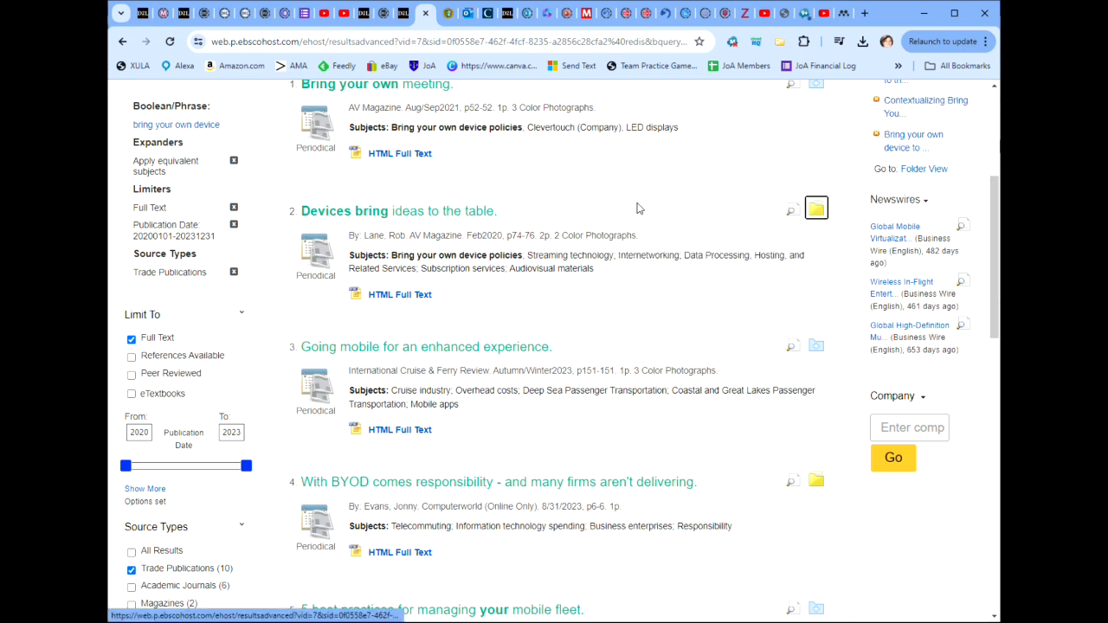
- Open the PDF full text of the article "Cybersecurity Policies for Remote Work" at the end of the results
{"action": "left_click_drag", "start_coordinate": [993, 254], "coordinate": [984, 340]}
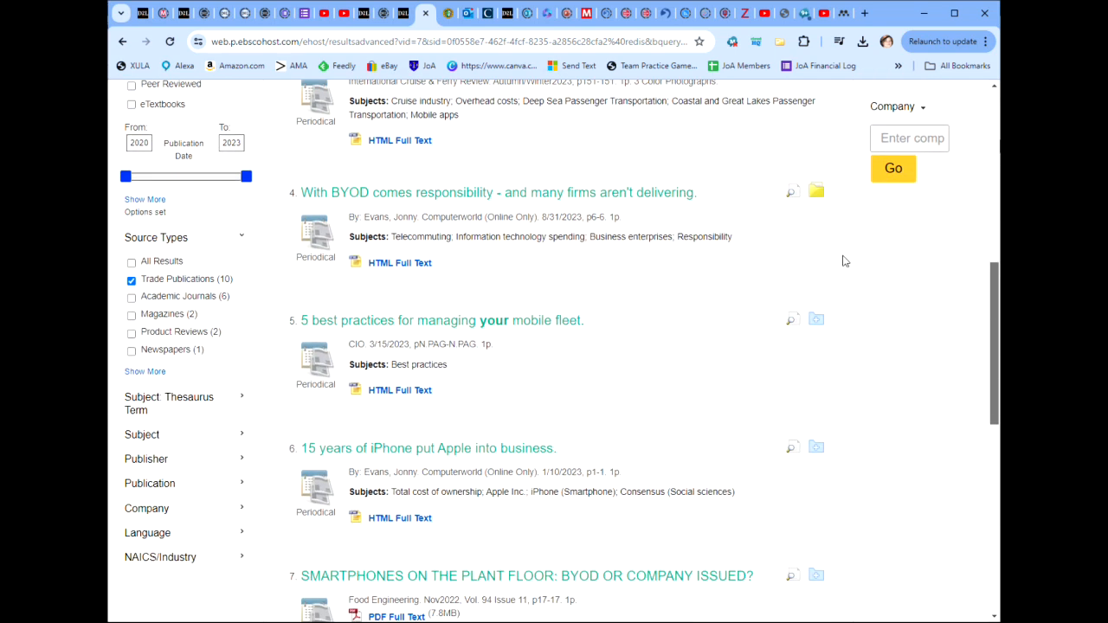
{"action": "left_click_drag", "start_coordinate": [996, 349], "coordinate": [995, 509]}
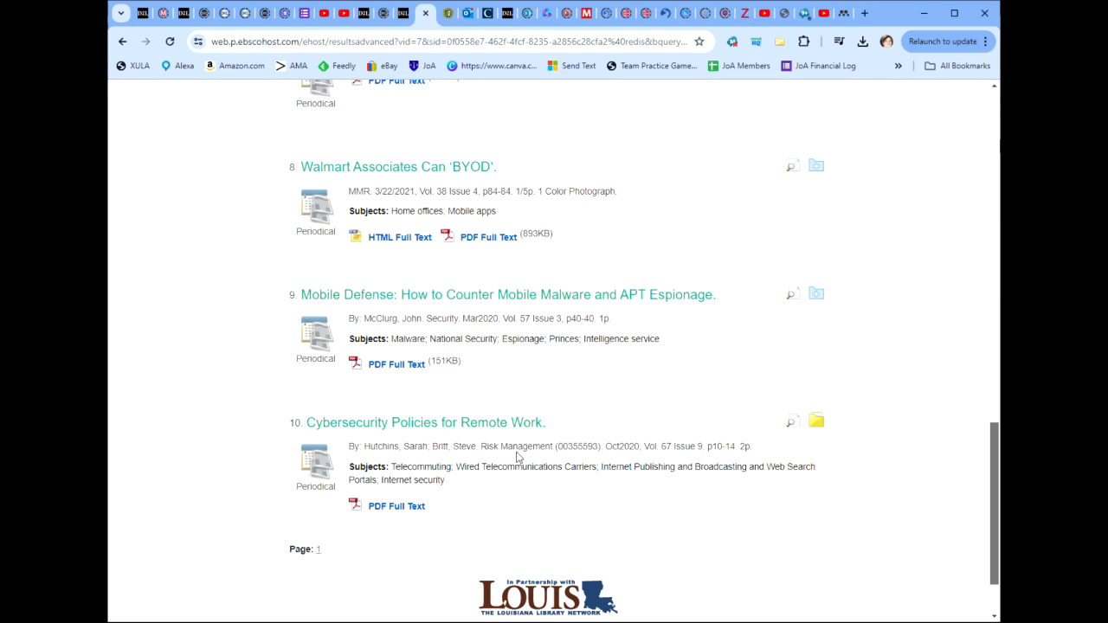
{"action": "left_click", "coordinate": [394, 511]}
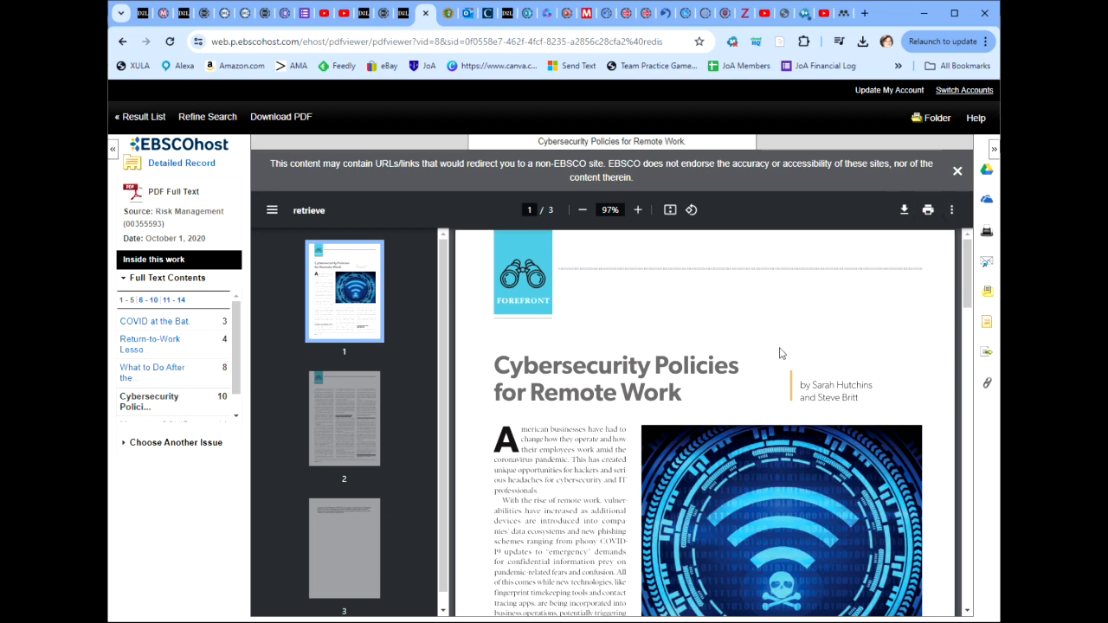
- Return to the result list and open the folder of saved articles
{"action": "left_click", "coordinate": [134, 117]}
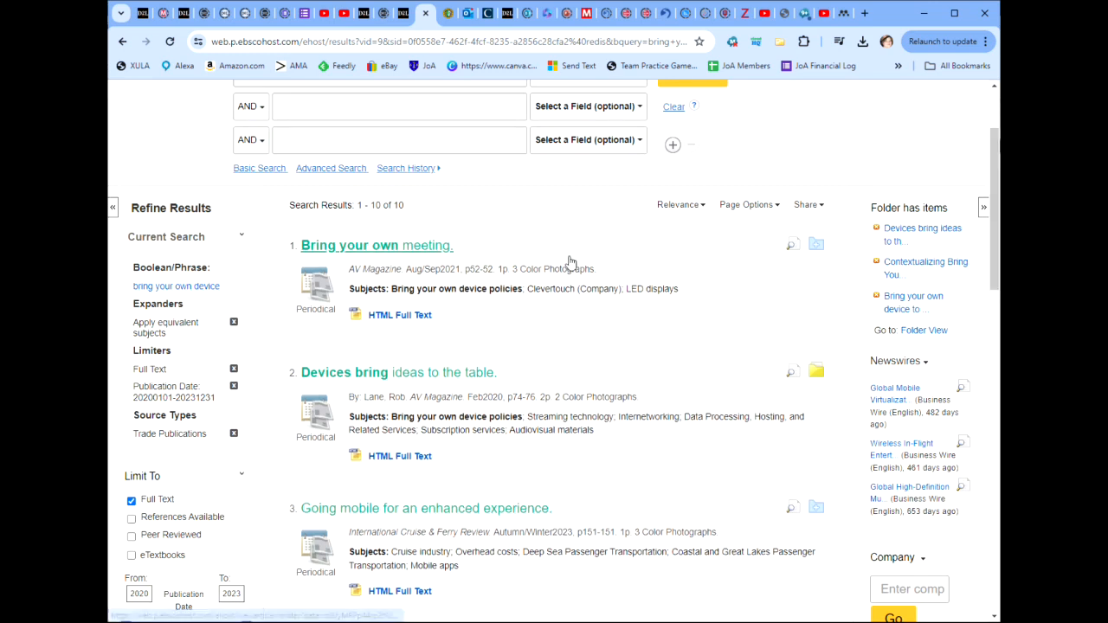
{"action": "scroll", "coordinate": [570, 261], "scroll_direction": "up", "scroll_amount": 2}
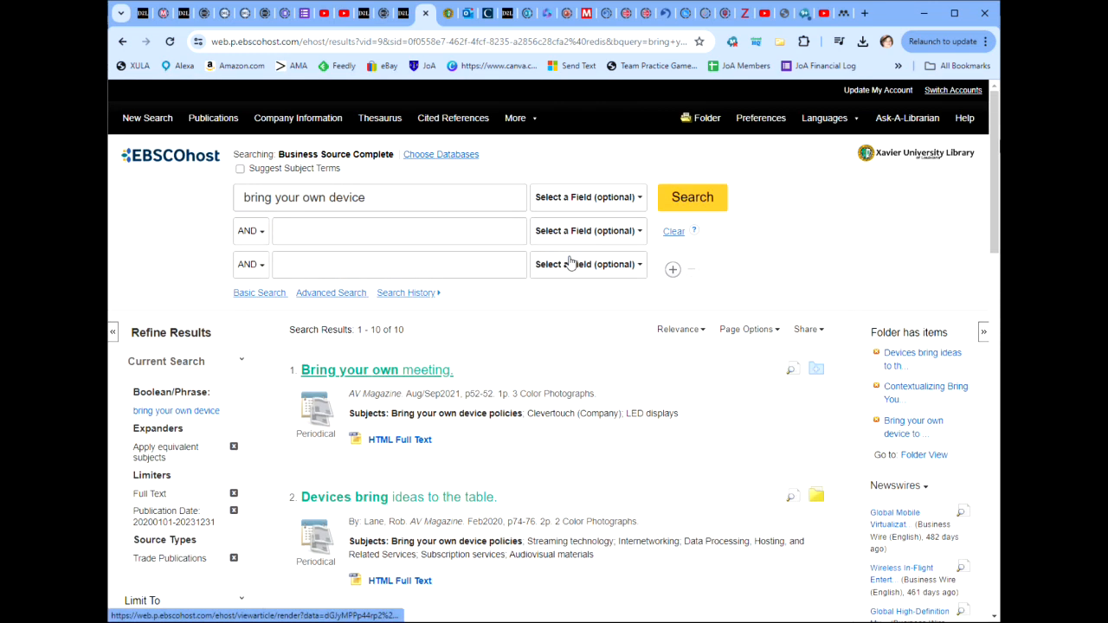
{"action": "left_click", "coordinate": [706, 123]}
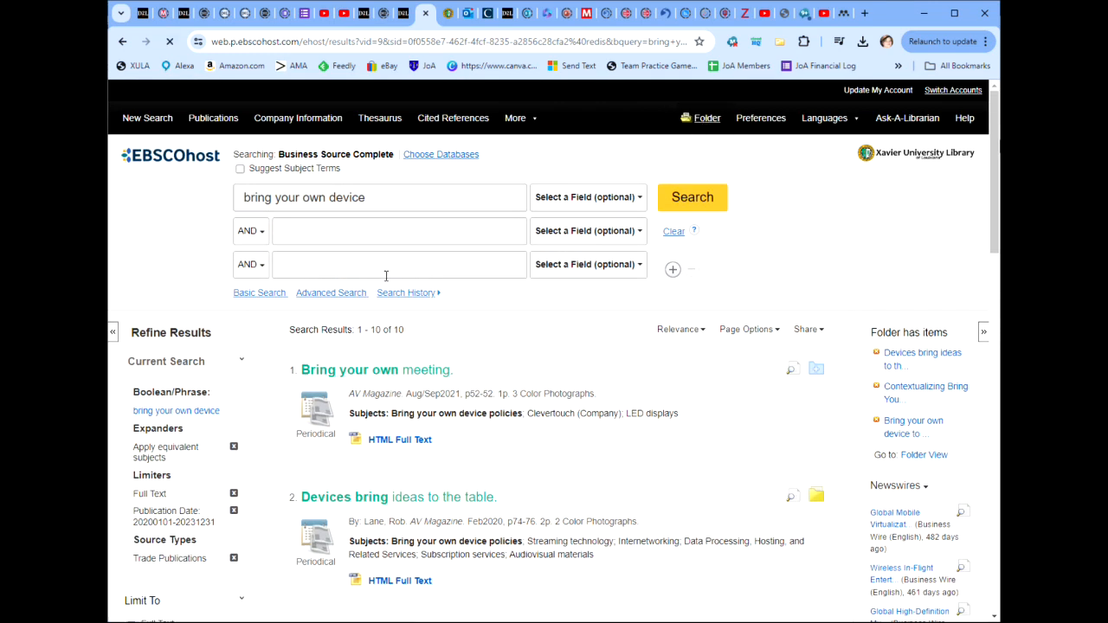